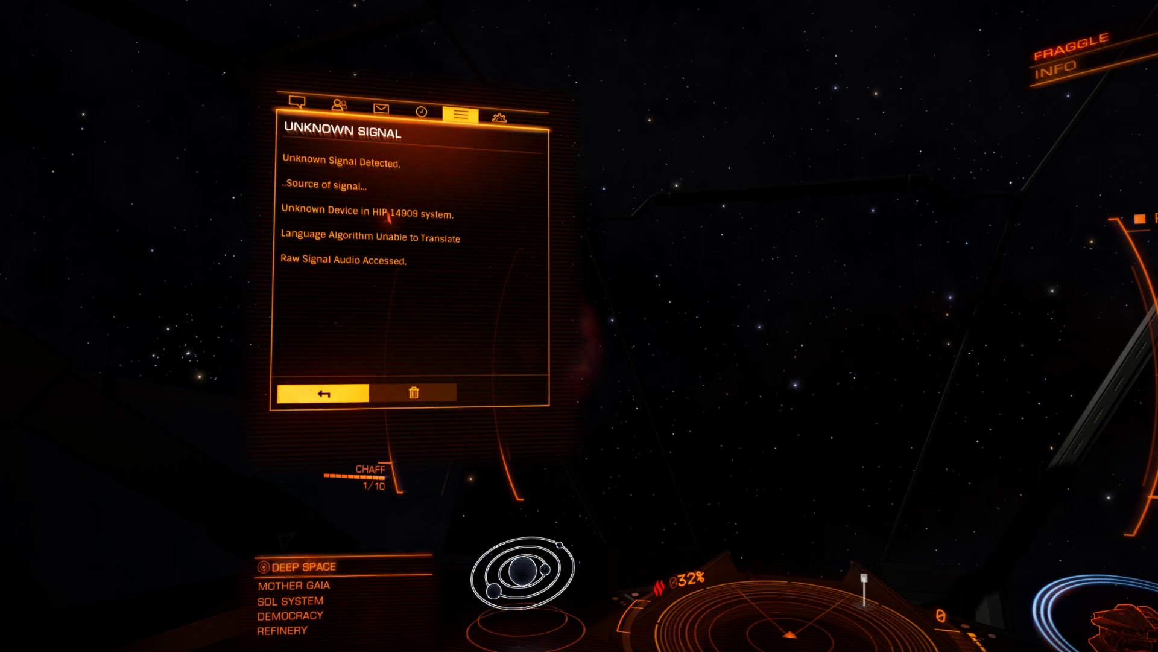
Open the Unknown Signal message about the HIP 14909 system to play its audio, and leave the message panel
{"action": "key", "text": "space"}
{"action": "key", "text": "Up"}
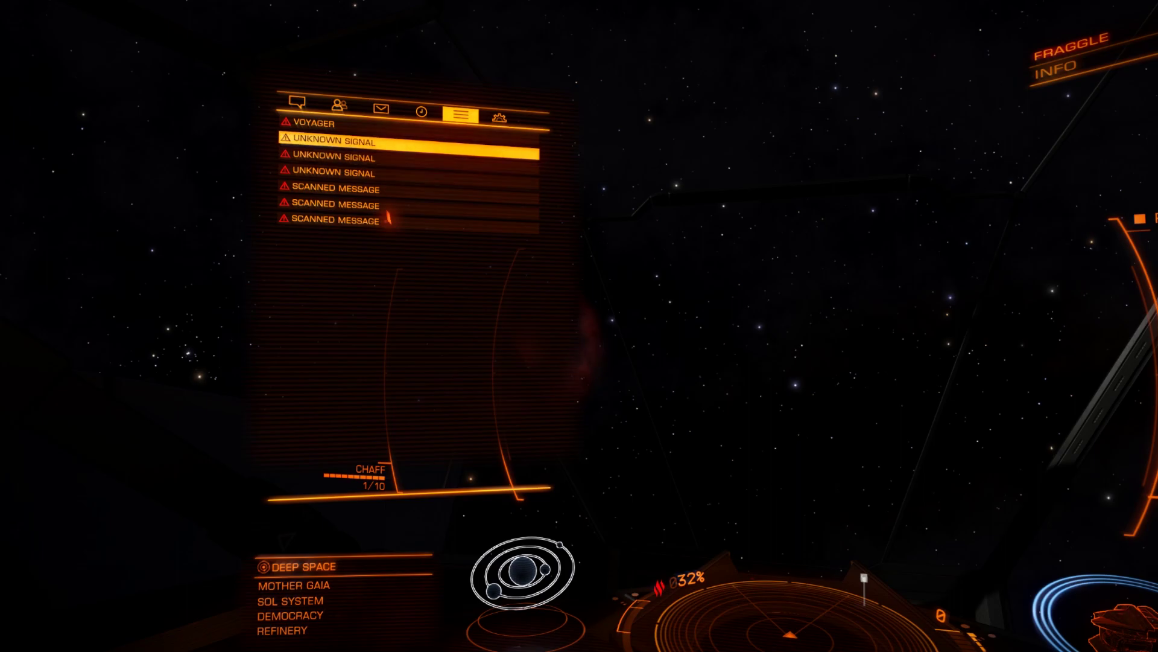
{"action": "key", "text": "space"}
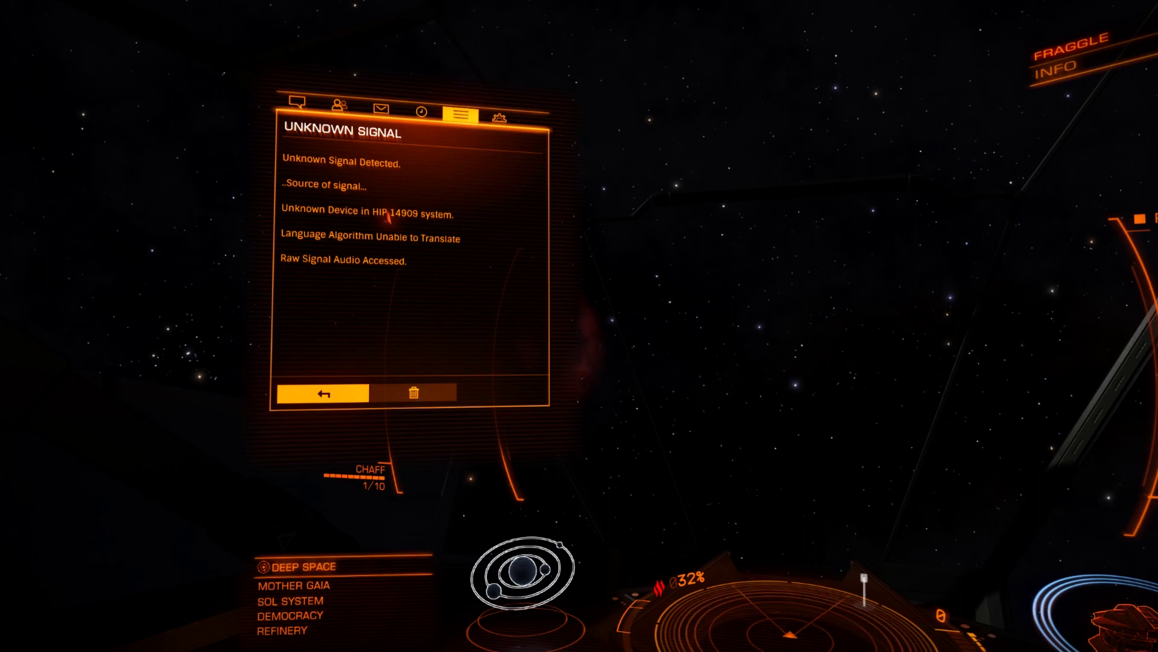
{"action": "key", "text": "space"}
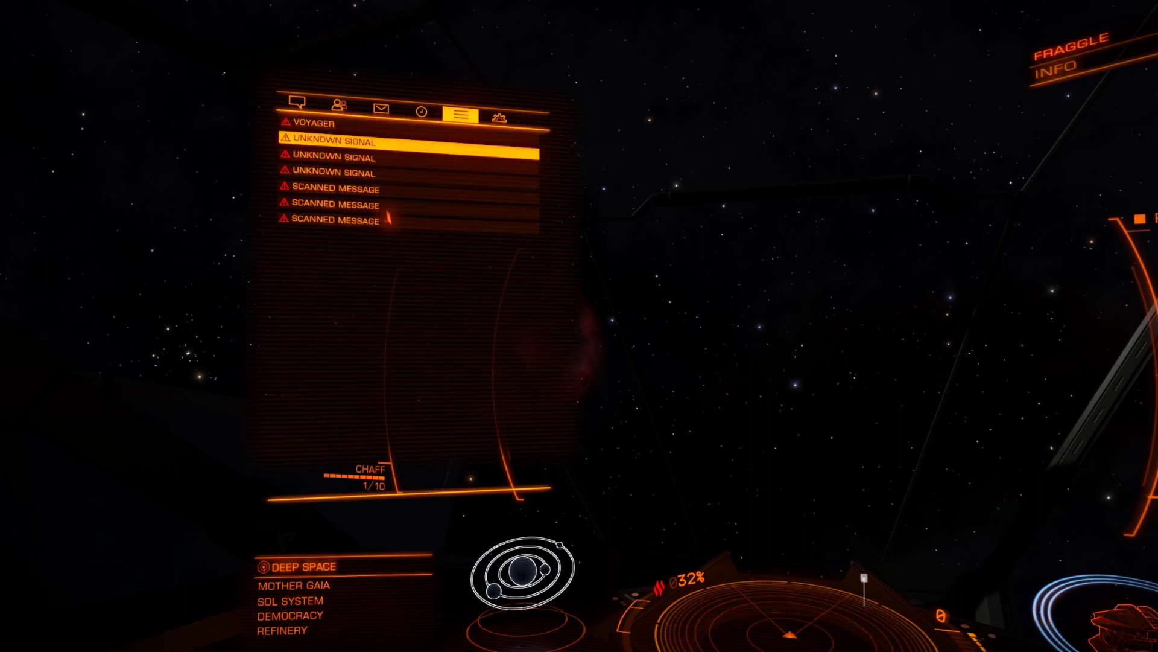
{"action": "key", "text": "BackSpace"}
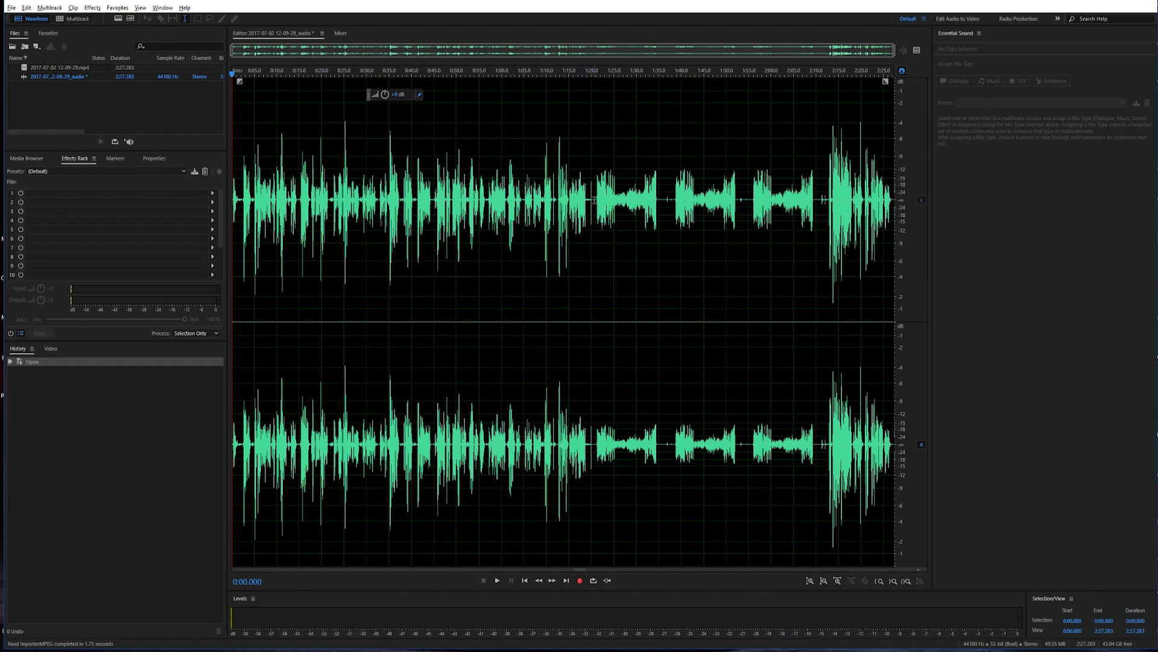
In Adobe Audition, copy the first of the three signal bursts, from 1:20.000 to 1:35.000, into a new audio file
{"action": "left_click_drag", "start_coordinate": [591, 200], "coordinate": [659, 199]}
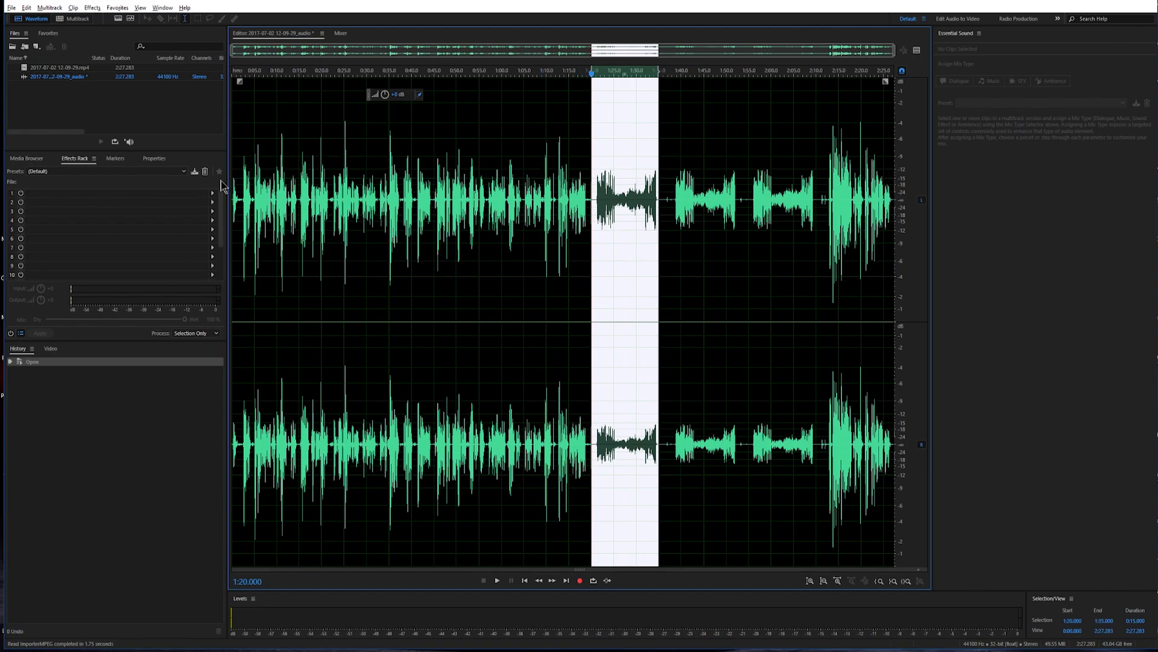
{"action": "key", "text": "ctrl+c"}
{"action": "left_click", "coordinate": [26, 8]}
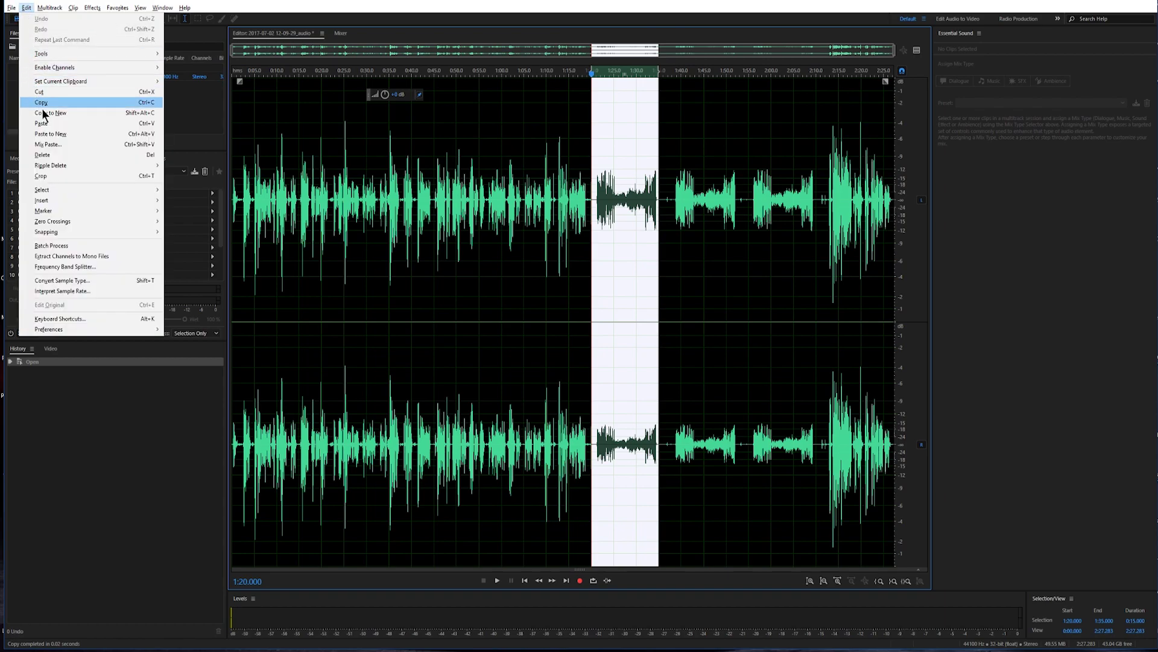
{"action": "left_click", "coordinate": [49, 130]}
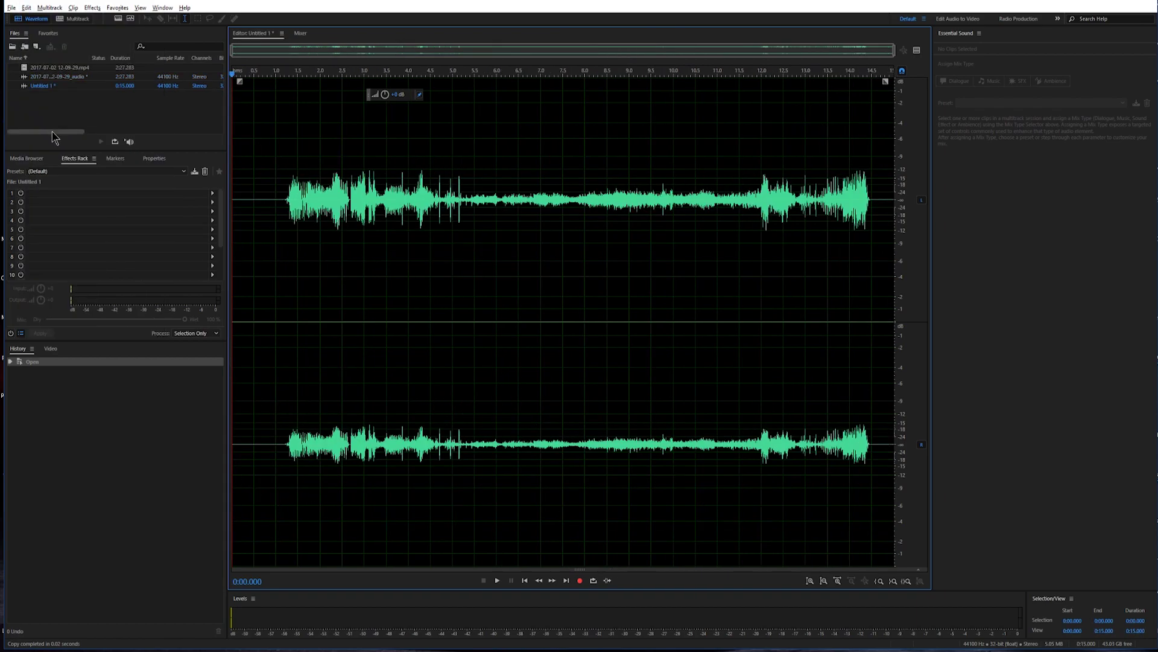
Delete the silence before and after the signal in the new file
{"action": "left_click_drag", "start_coordinate": [284, 199], "coordinate": [169, 194]}
{"action": "key", "text": "Delete"}
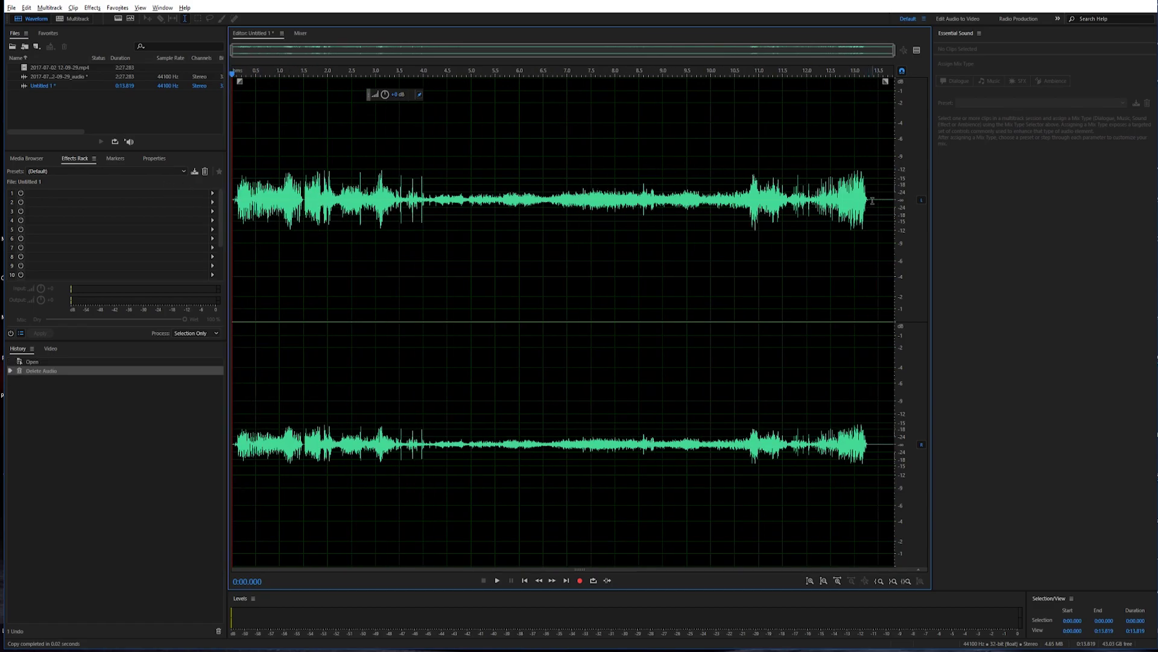
{"action": "left_click_drag", "start_coordinate": [872, 200], "coordinate": [895, 200]}
{"action": "key", "text": "Delete"}
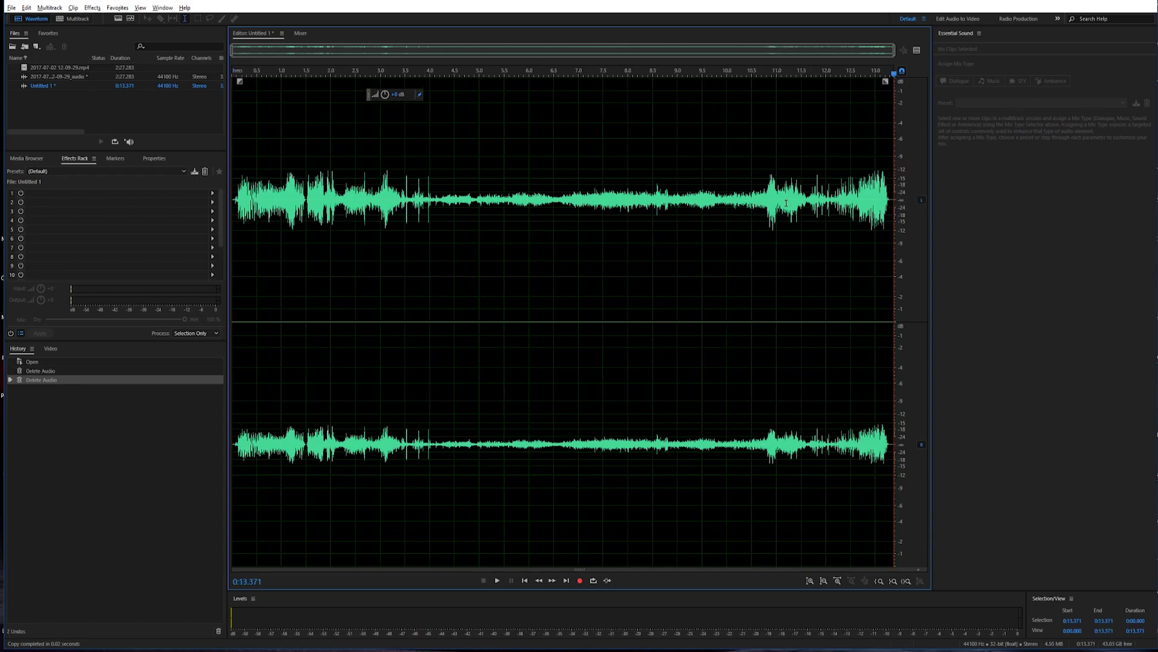
Show the spectral frequency display for the trimmed signal
{"action": "left_click", "coordinate": [140, 8]}
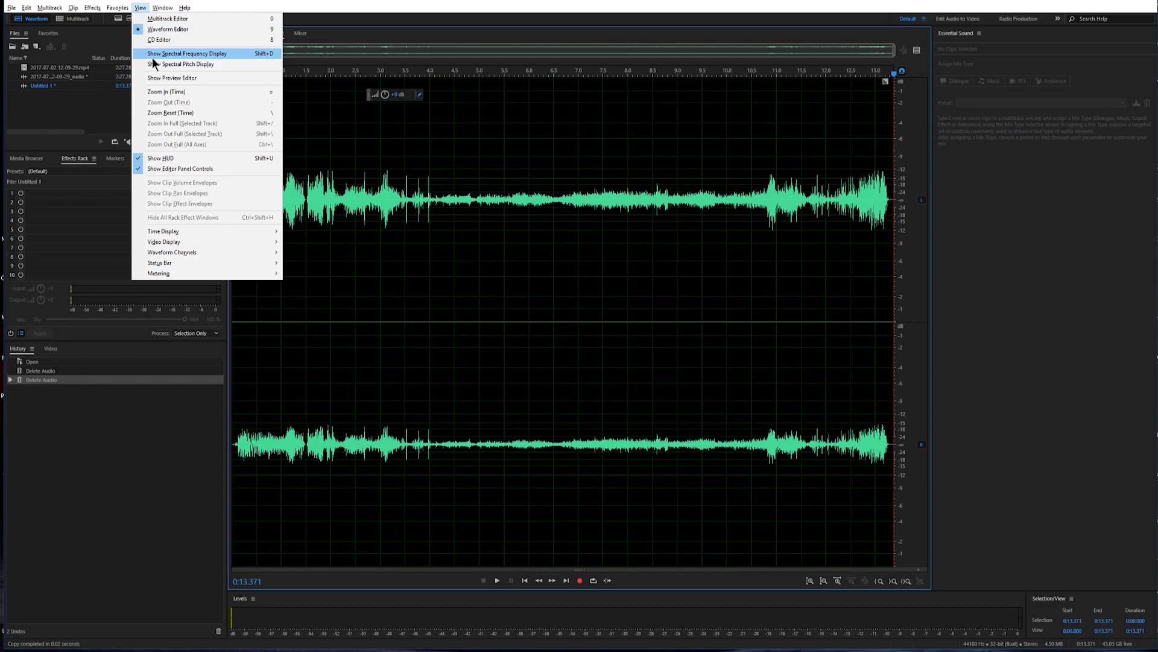
{"action": "left_click", "coordinate": [208, 55]}
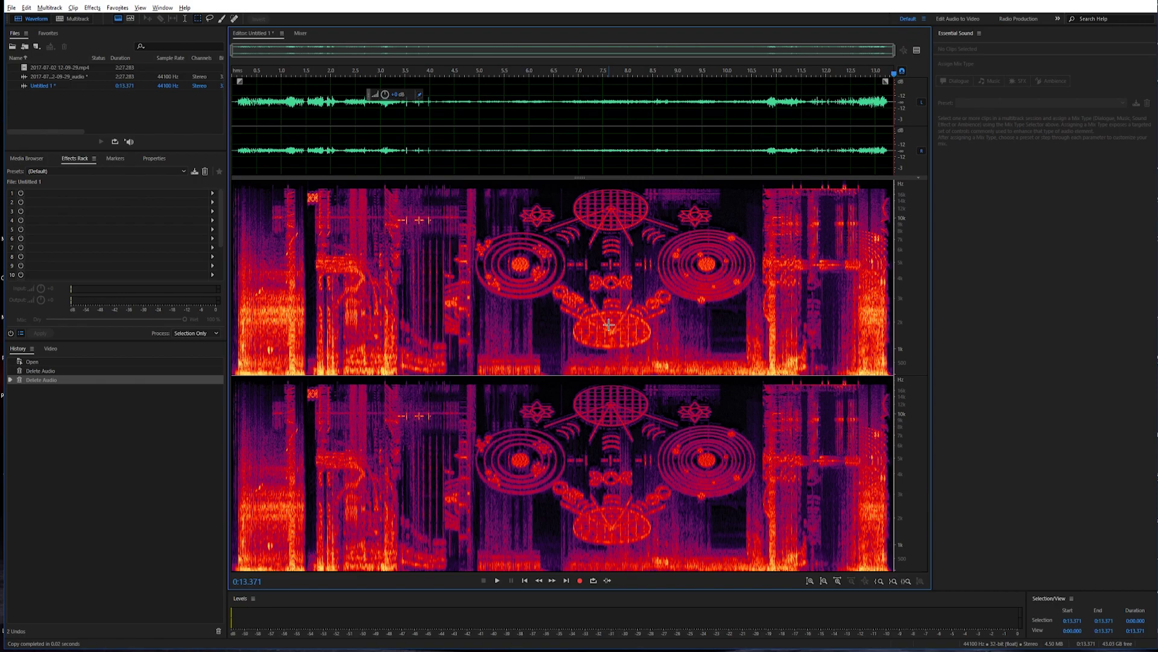
View the signal in the spectral pitch display and return to the spectral frequency display
{"action": "left_click", "coordinate": [139, 7]}
{"action": "left_click", "coordinate": [154, 64]}
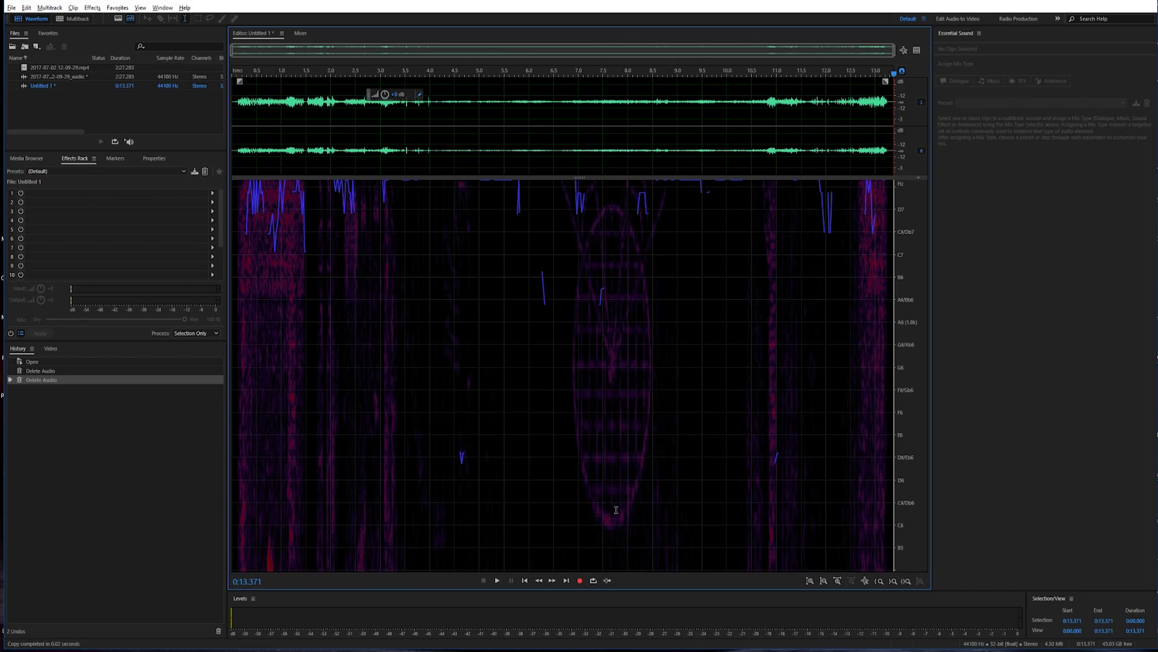
{"action": "left_click", "coordinate": [139, 8]}
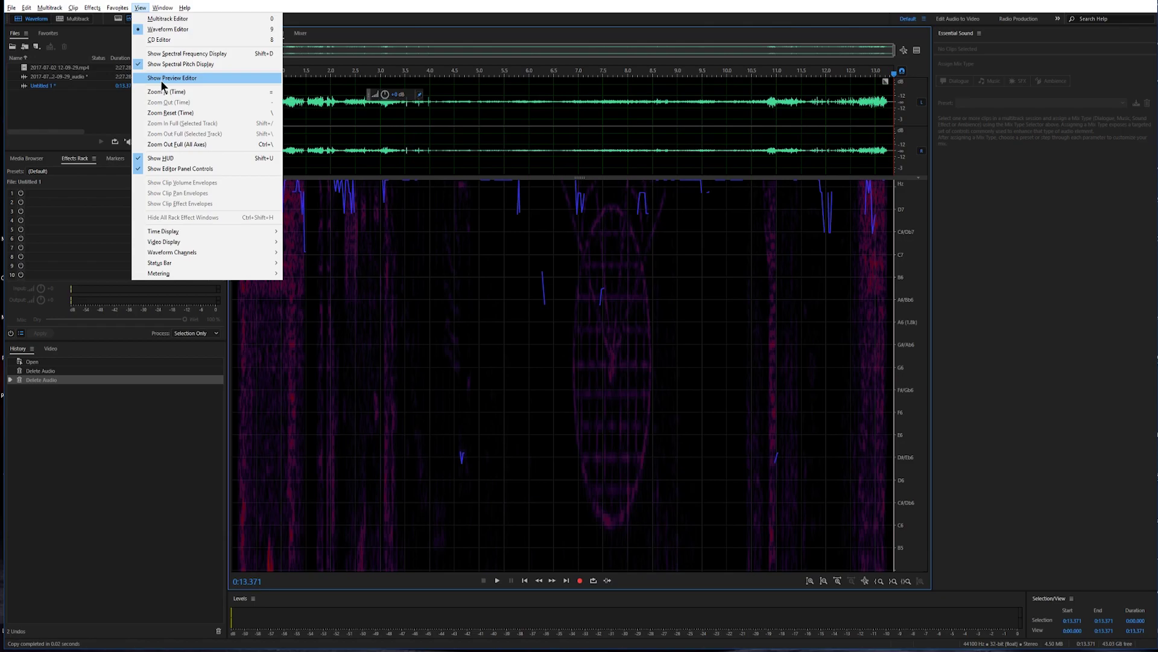
{"action": "left_click", "coordinate": [160, 54]}
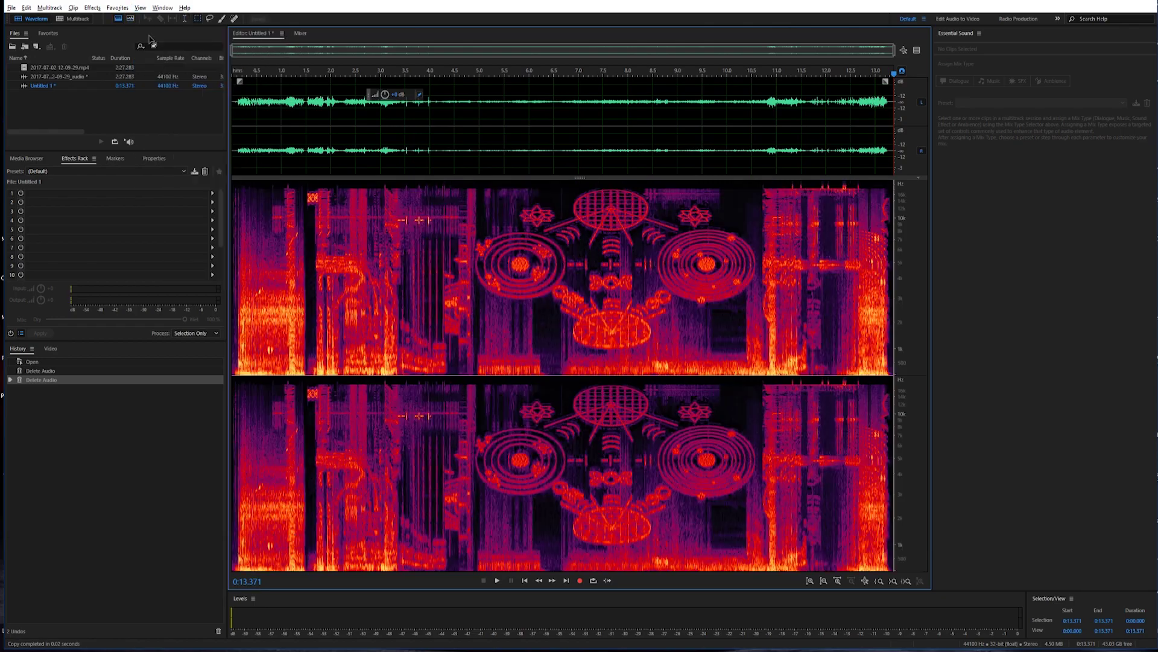
{"action": "left_click", "coordinate": [140, 8]}
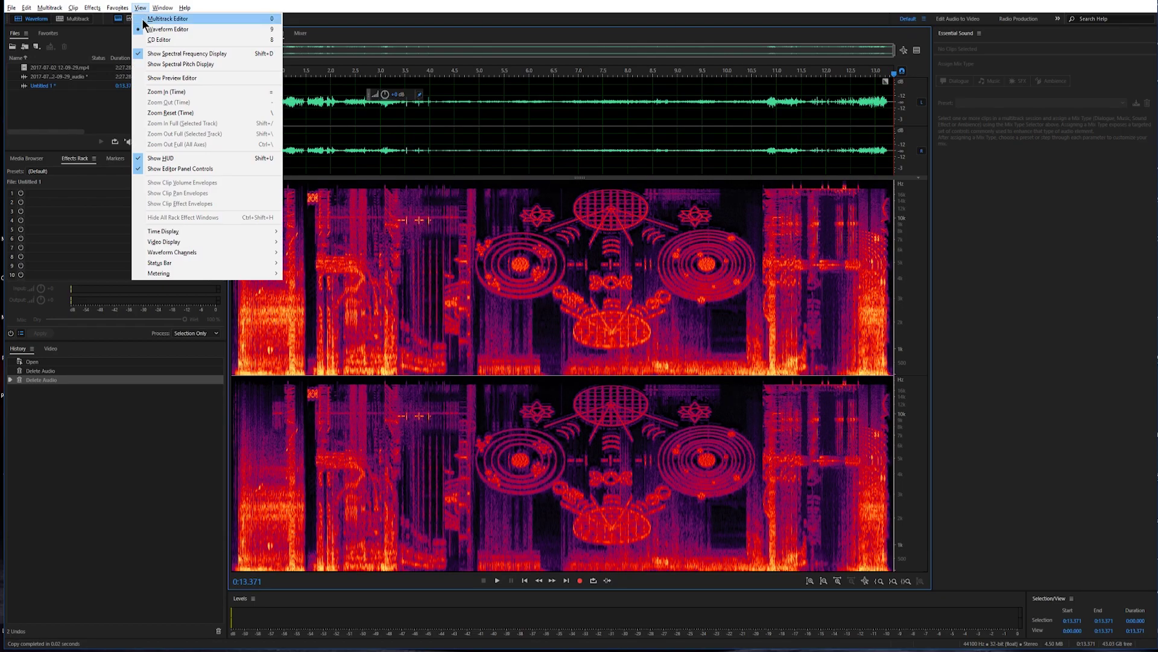
{"action": "left_click", "coordinate": [146, 31]}
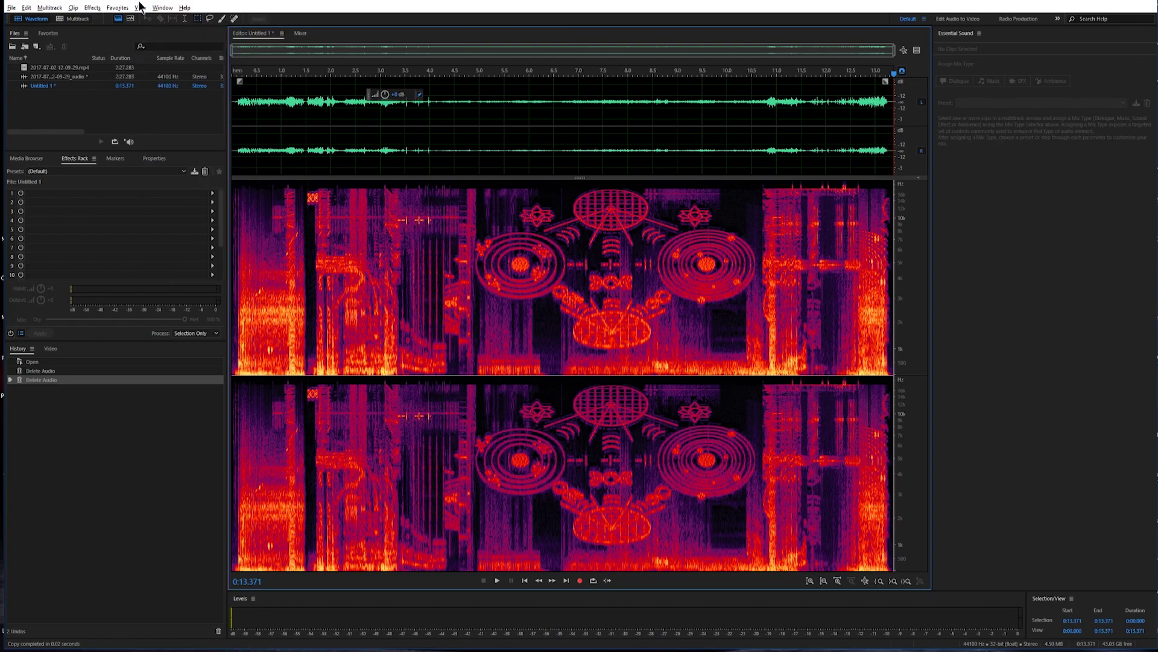
{"action": "left_click", "coordinate": [142, 8]}
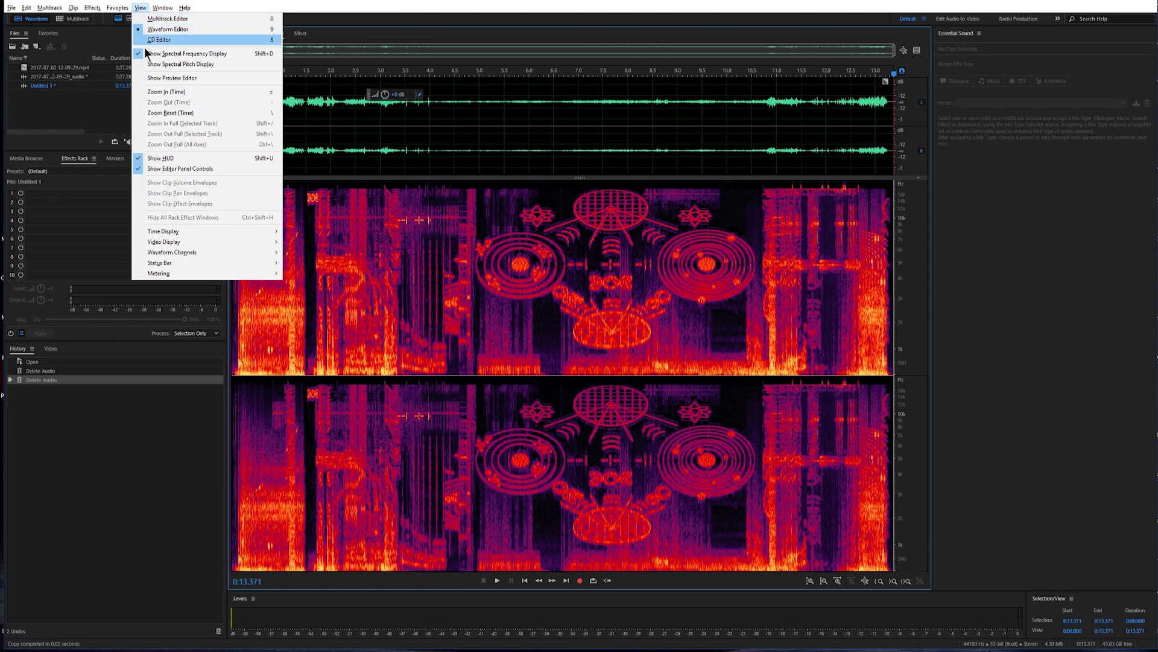
{"action": "left_click", "coordinate": [153, 169]}
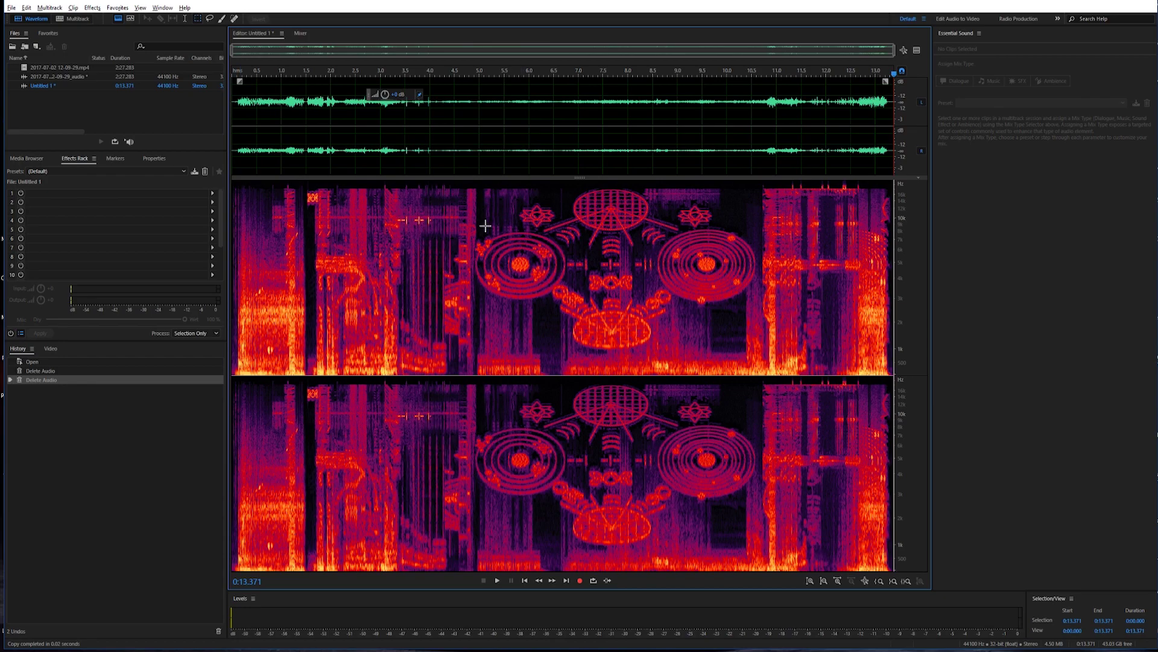
Copy the spectrogram section containing the drawn figures, from 0:04.678 to 0:10.824, into a new file
{"action": "left_click_drag", "start_coordinate": [464, 187], "coordinate": [768, 379]}
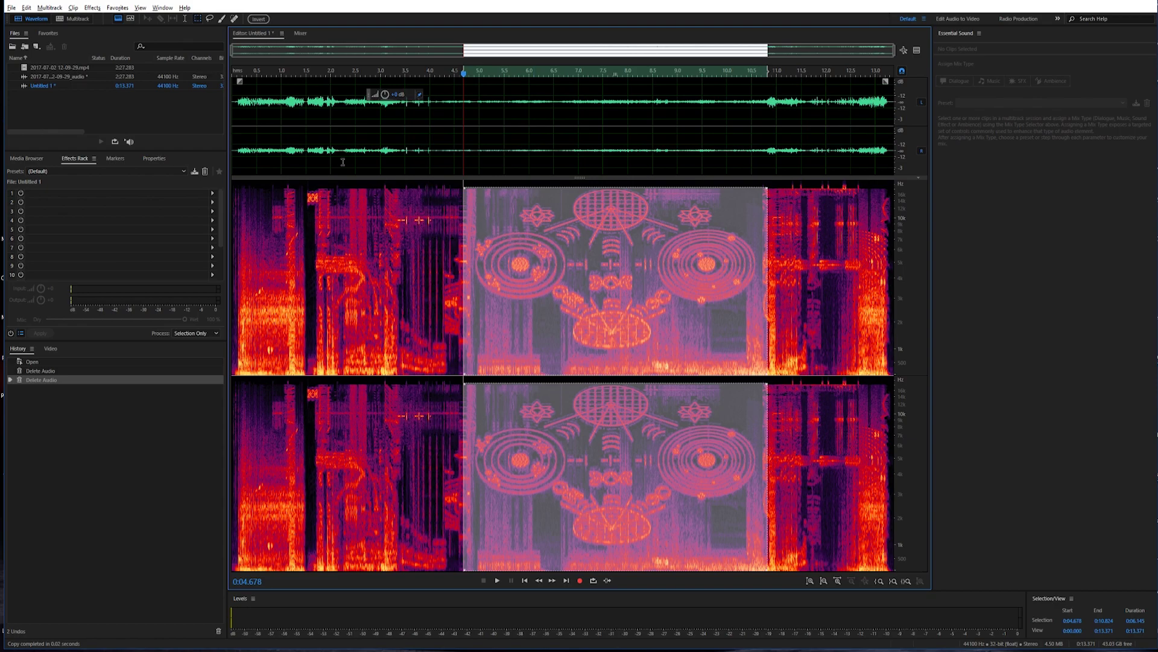
{"action": "left_click", "coordinate": [27, 8]}
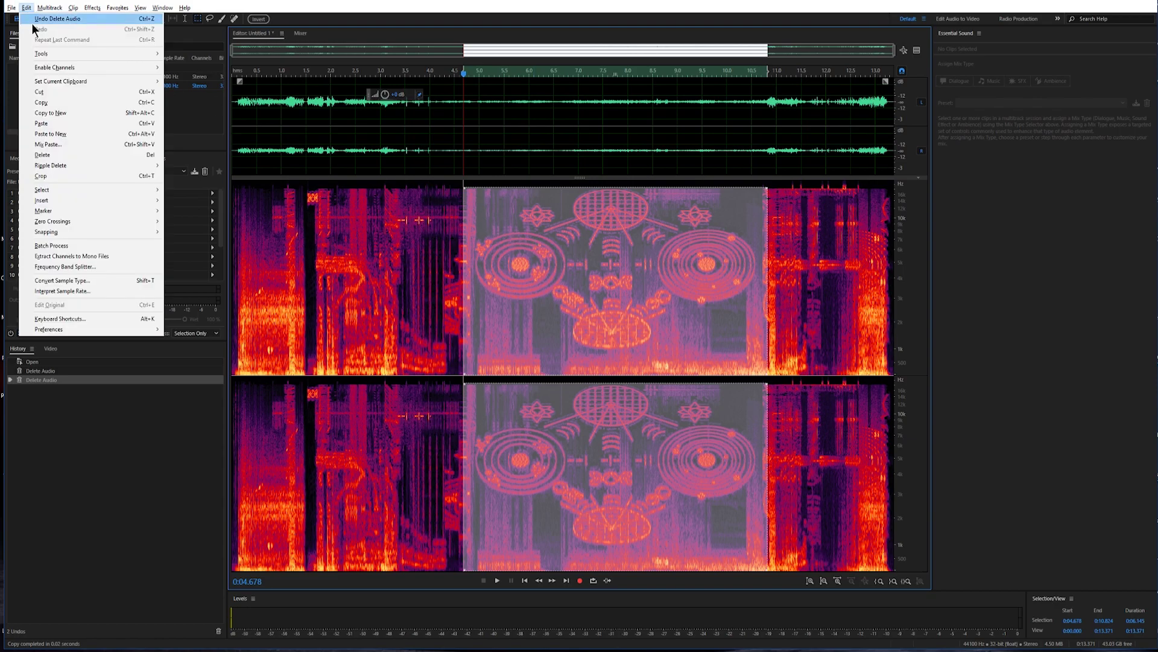
{"action": "left_click", "coordinate": [58, 138]}
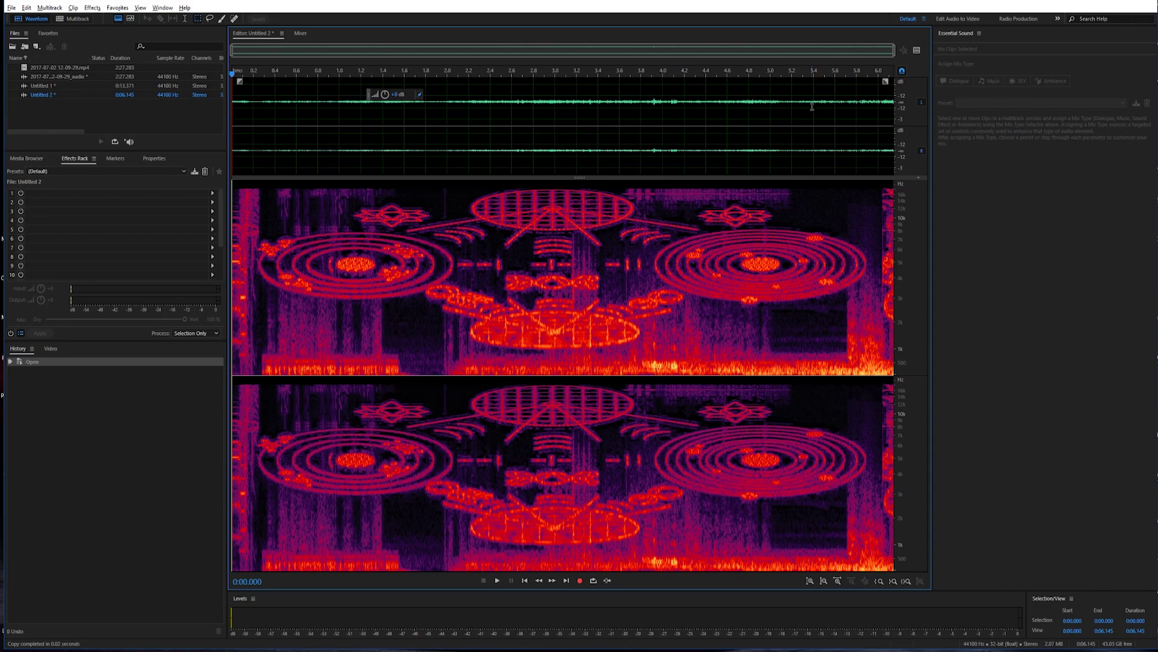
{"action": "left_click", "coordinate": [163, 8]}
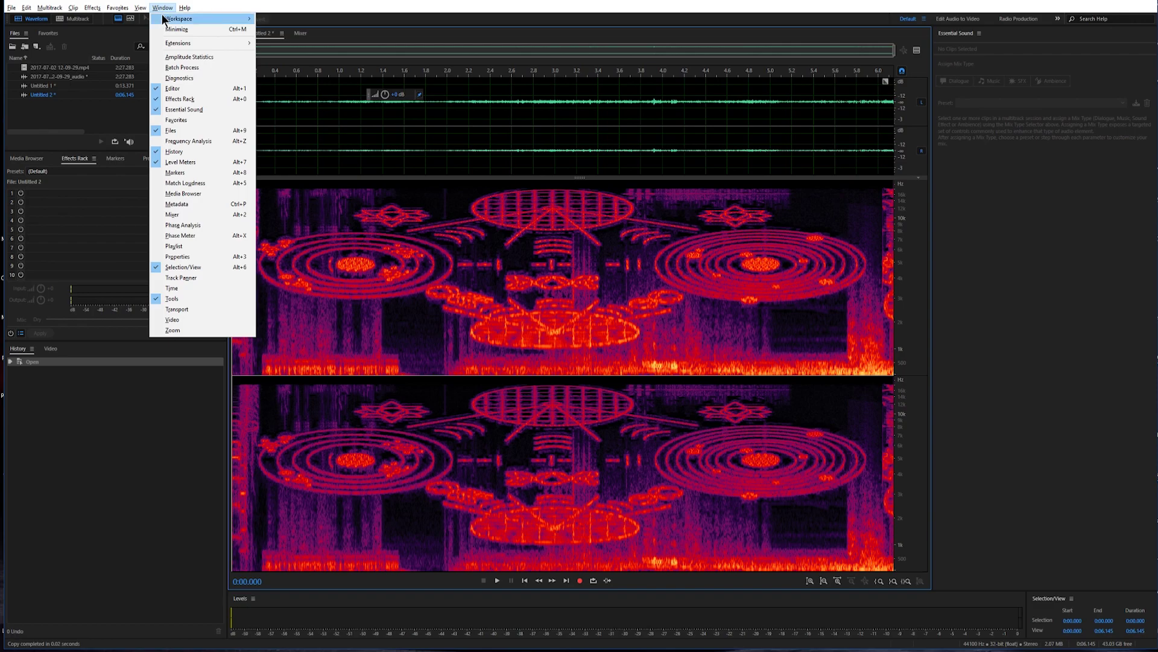
{"action": "mouse_move", "coordinate": [162, 16]}
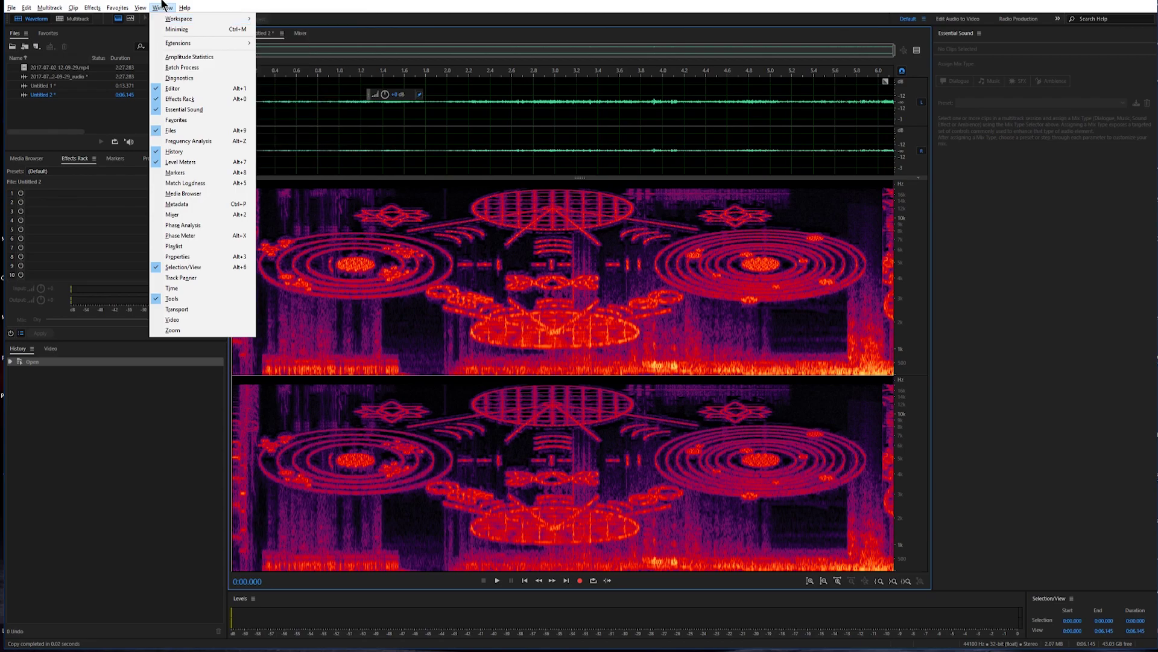
{"action": "left_click", "coordinate": [282, 3]}
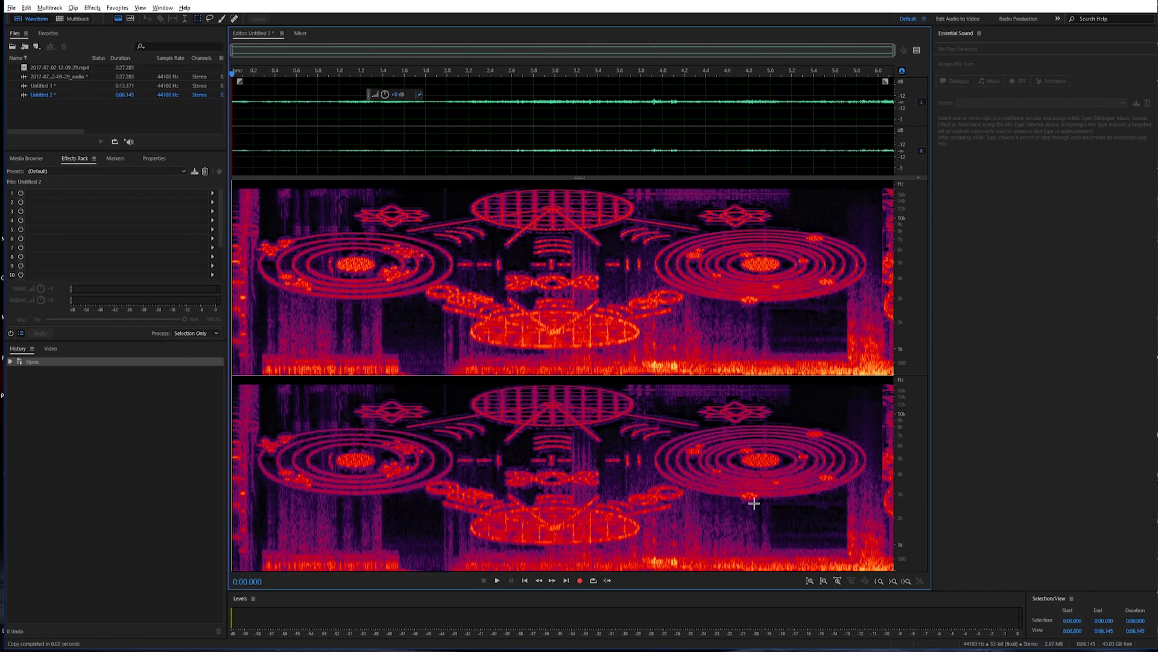
{"action": "left_click", "coordinate": [880, 581]}
{"action": "left_click", "coordinate": [880, 581]}
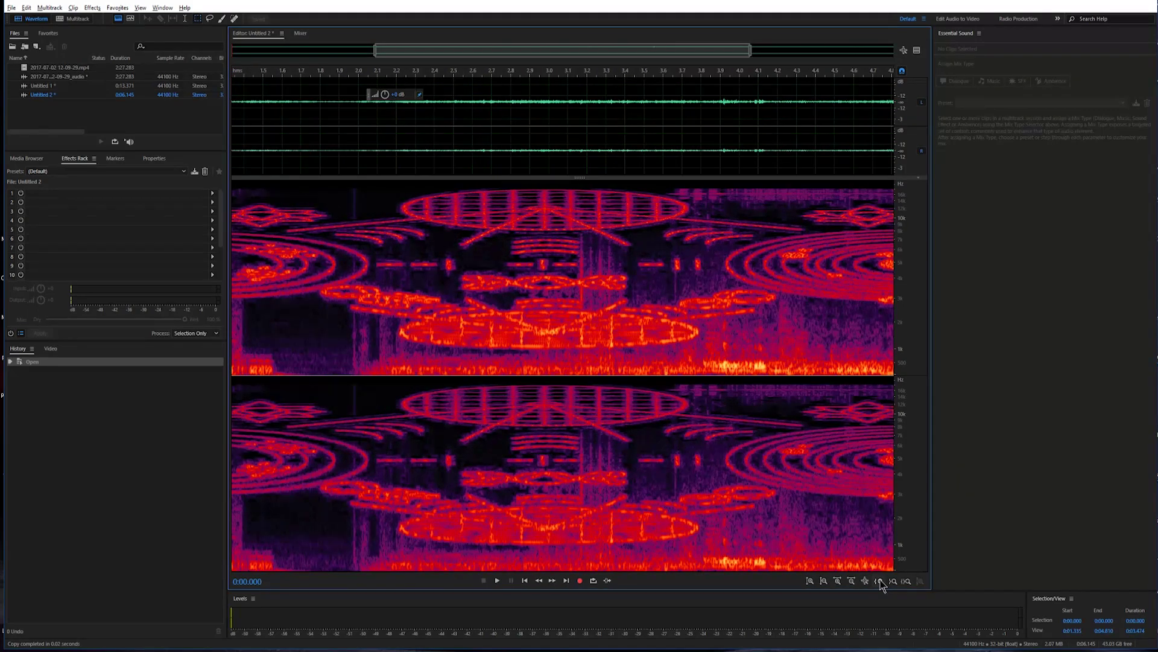
{"action": "left_click", "coordinate": [885, 581]}
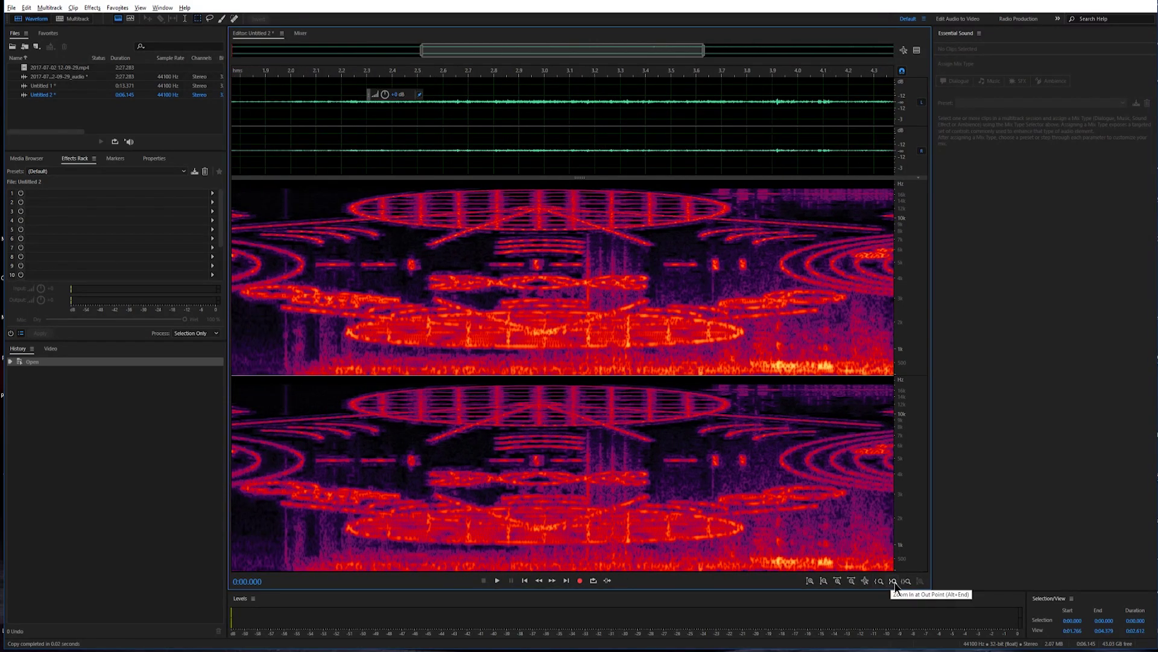
{"action": "left_click", "coordinate": [907, 582]}
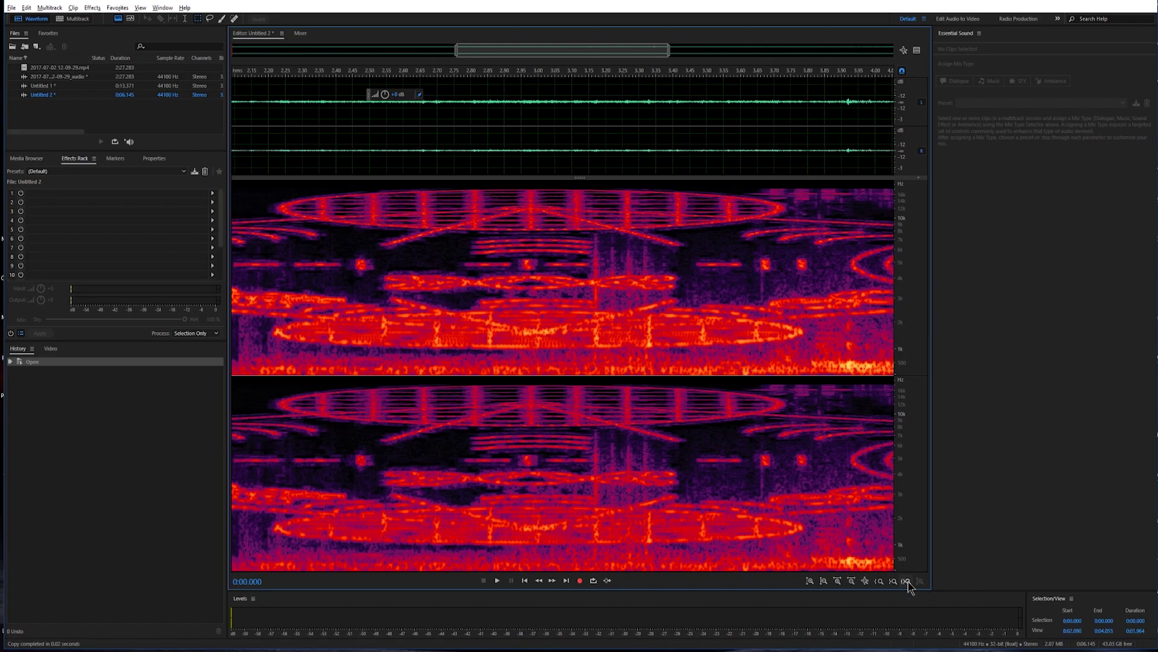
{"action": "left_click", "coordinate": [907, 582]}
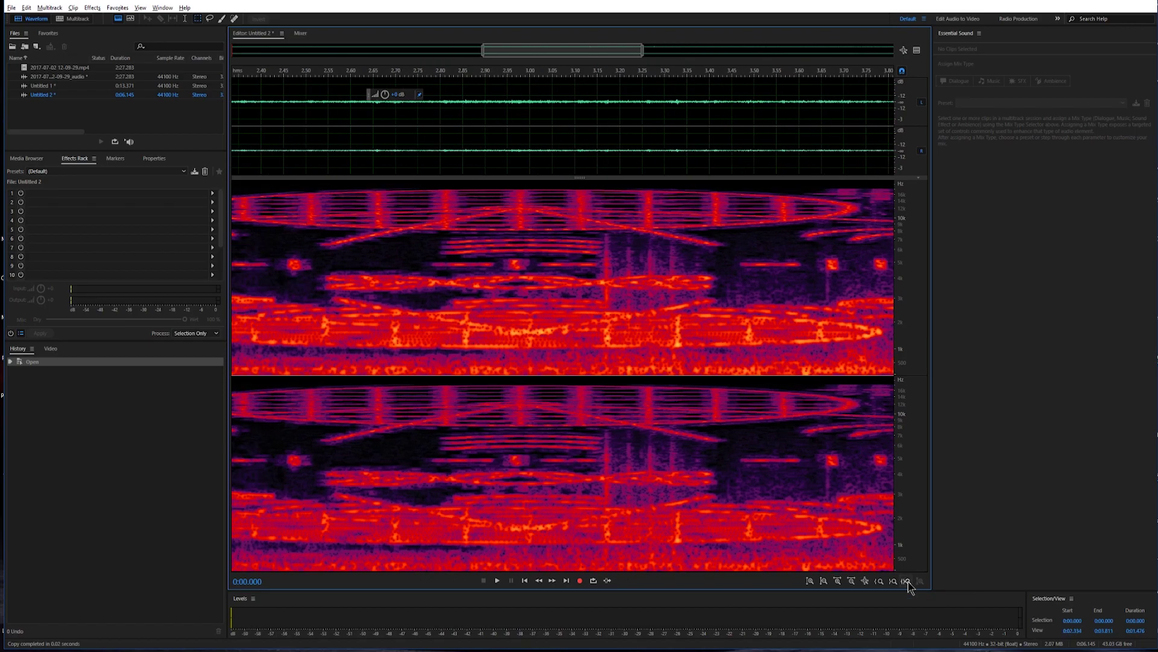
{"action": "left_click", "coordinate": [867, 582]}
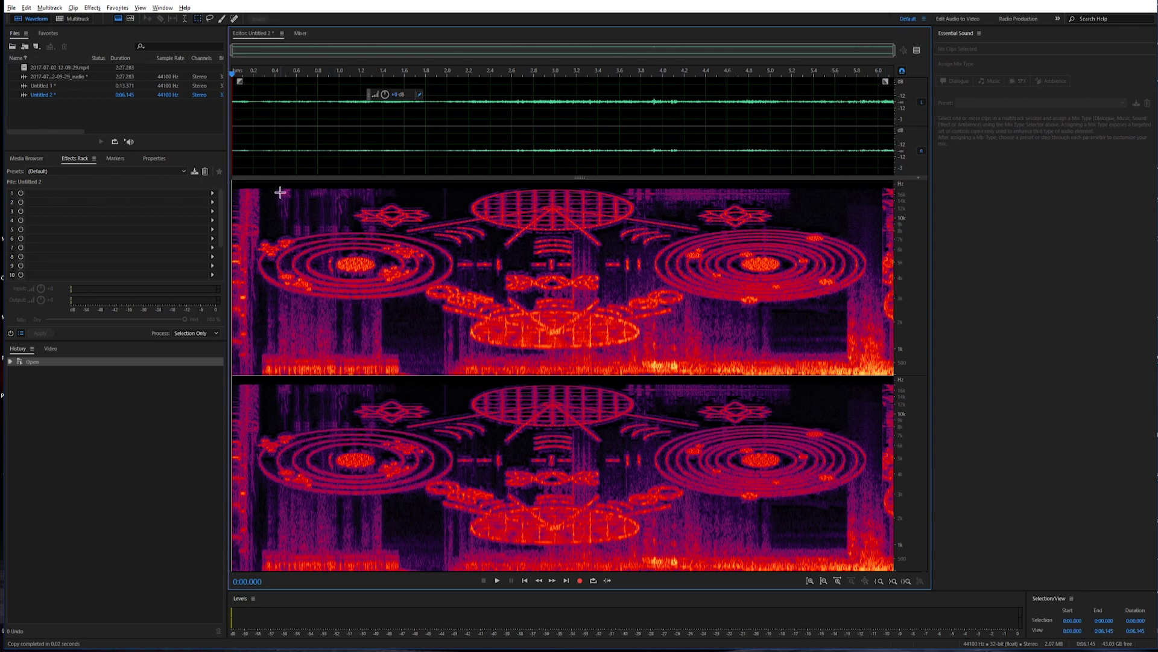
Extract the stereo channels of the isolated section to separate mono files
{"action": "left_click_drag", "start_coordinate": [242, 189], "coordinate": [873, 377]}
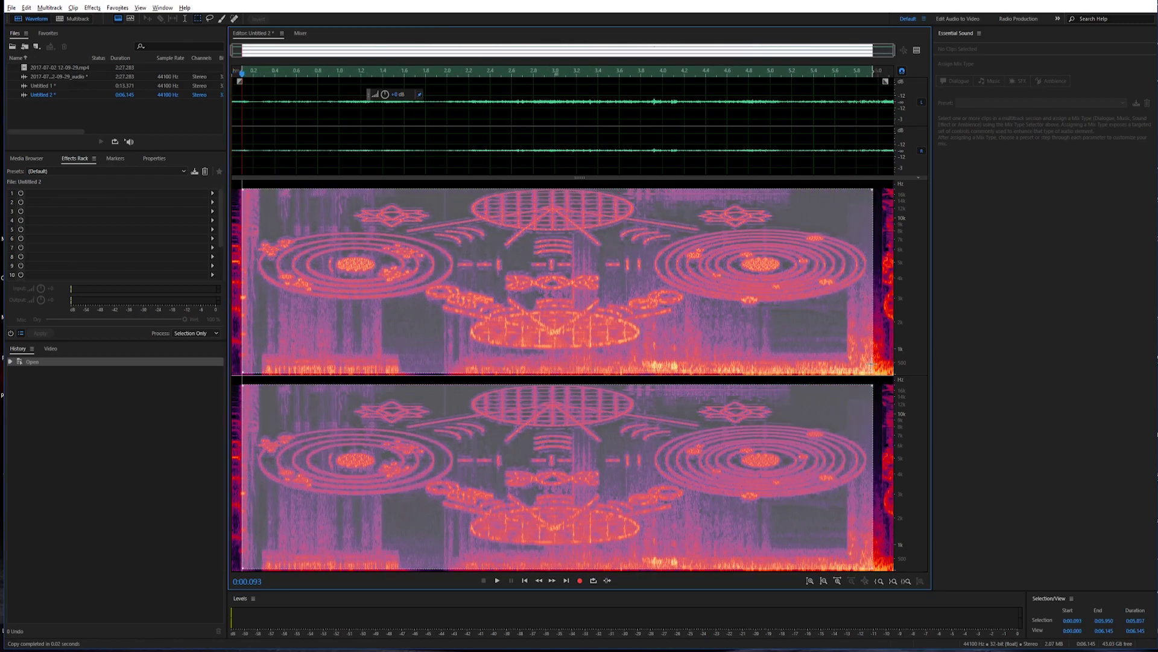
{"action": "left_click", "coordinate": [672, 145], "text": "shift"}
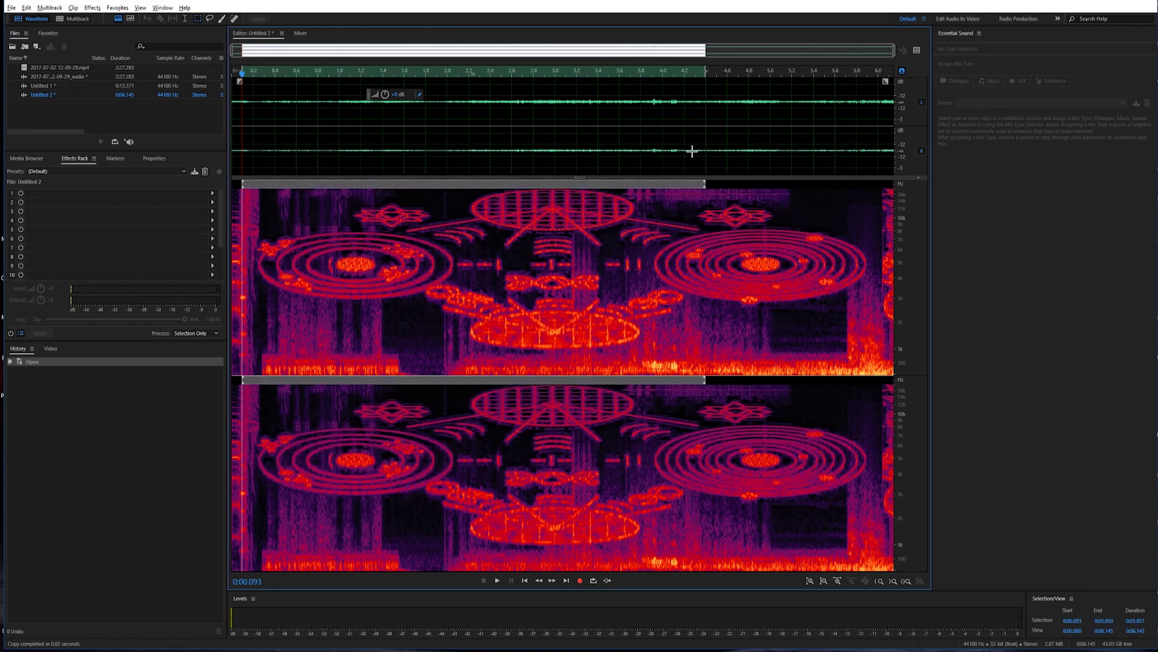
{"action": "left_click", "coordinate": [28, 8]}
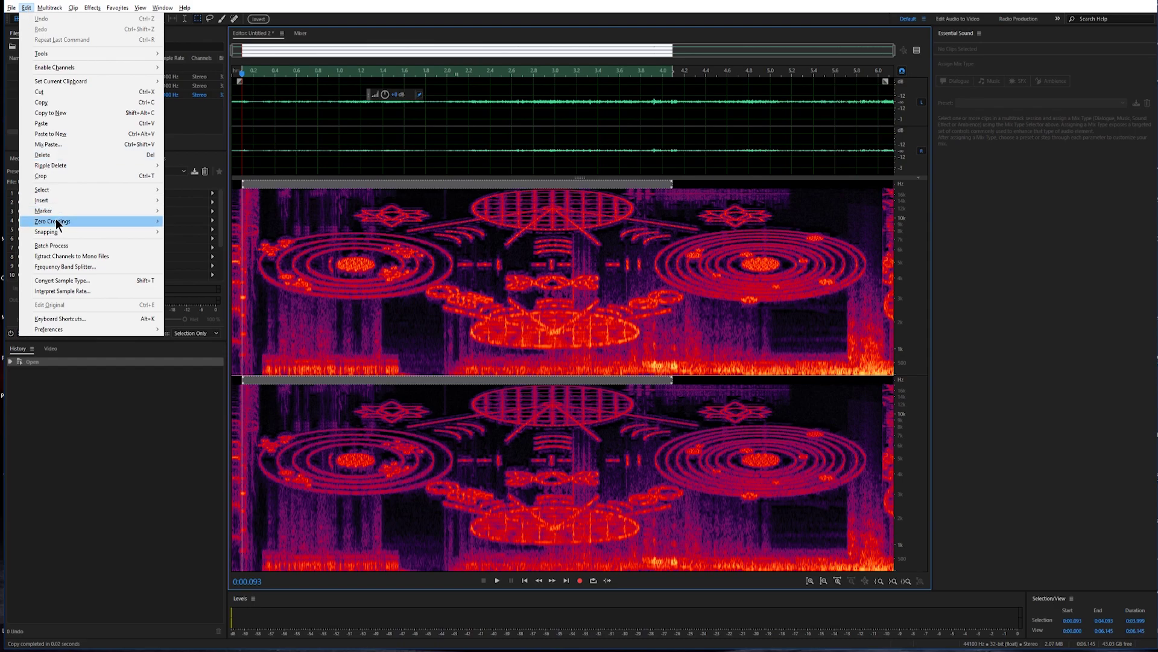
{"action": "left_click", "coordinate": [76, 261]}
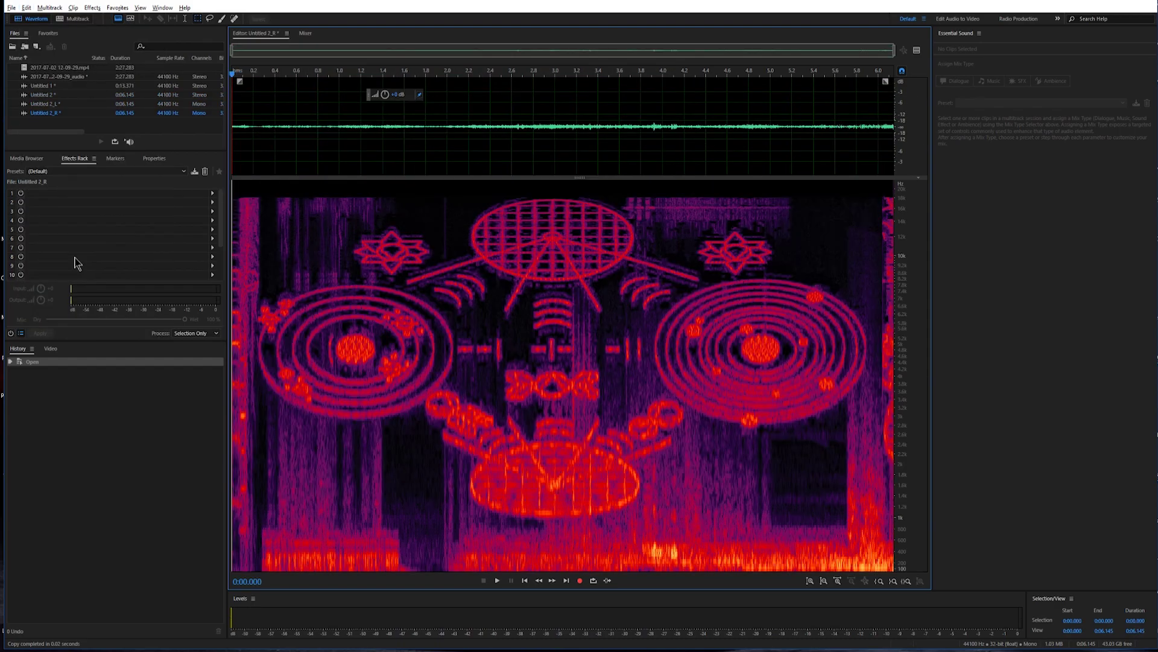